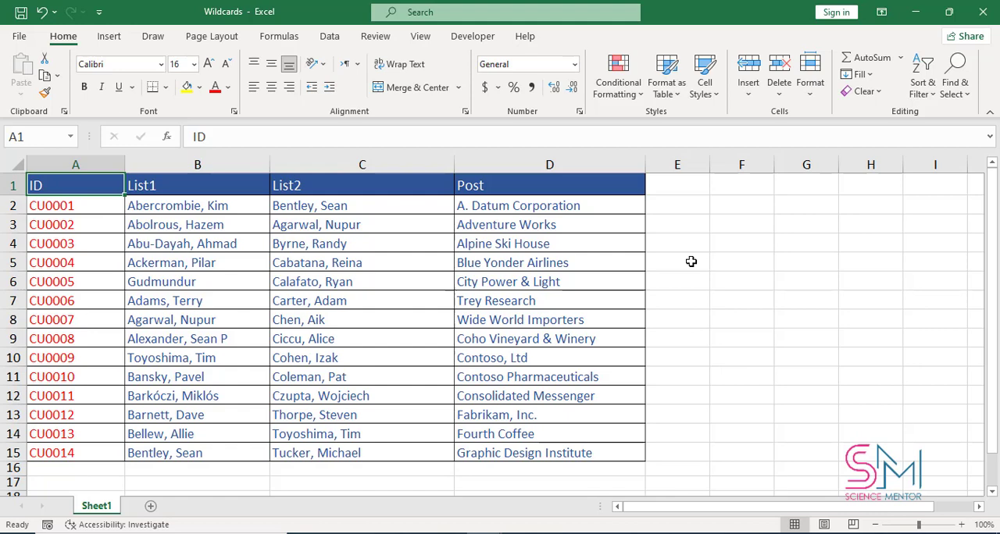
Open the Find and Replace dialog and move it clear of the upper data rows and cell E5
left_click(691, 262)
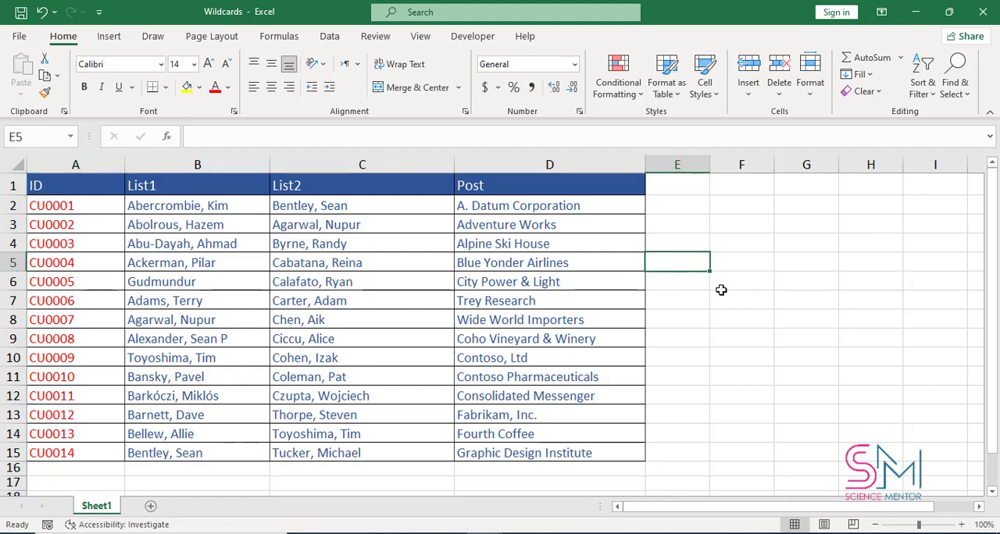
key("ctrl+f")
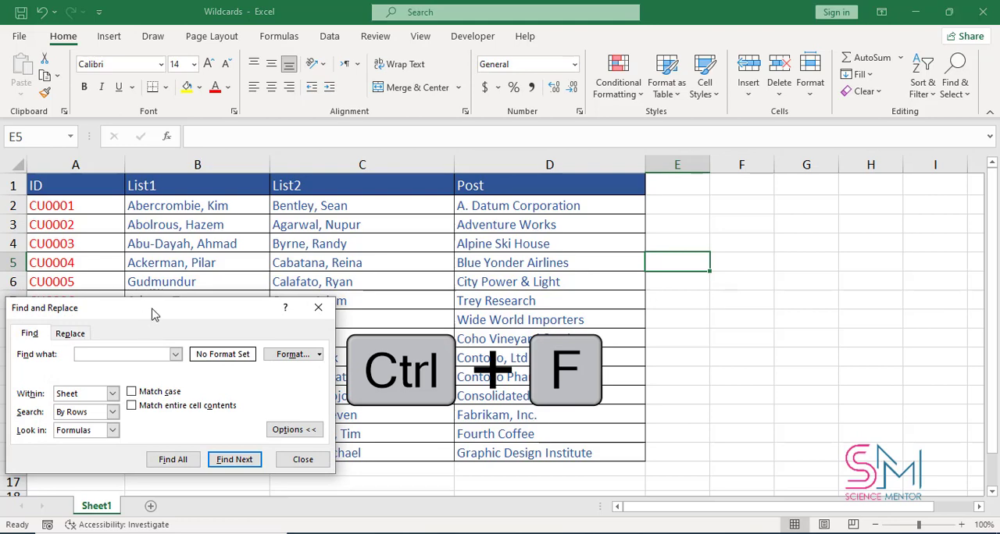
left_click_drag(153, 314, 678, 295)
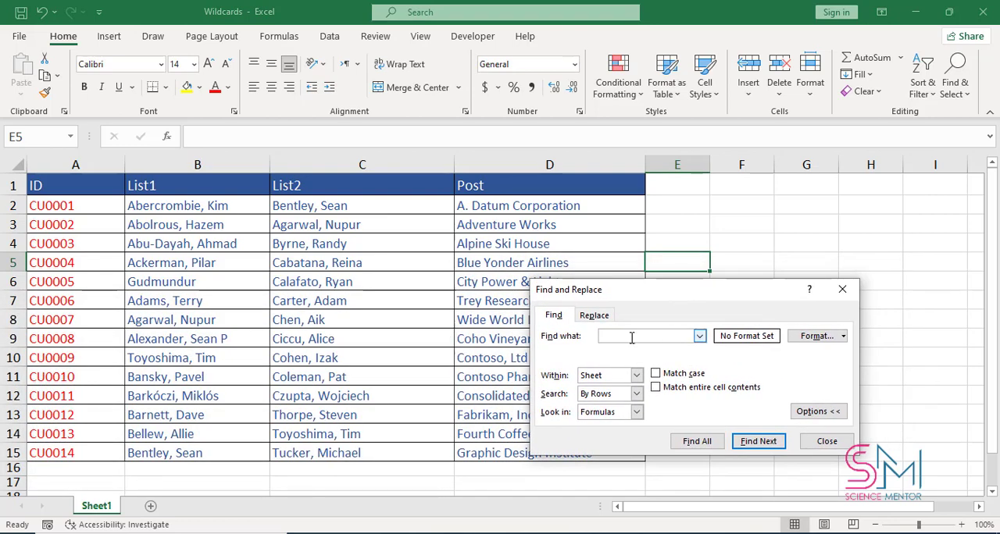
left_click_drag(738, 297, 717, 355)
left_click(676, 254)
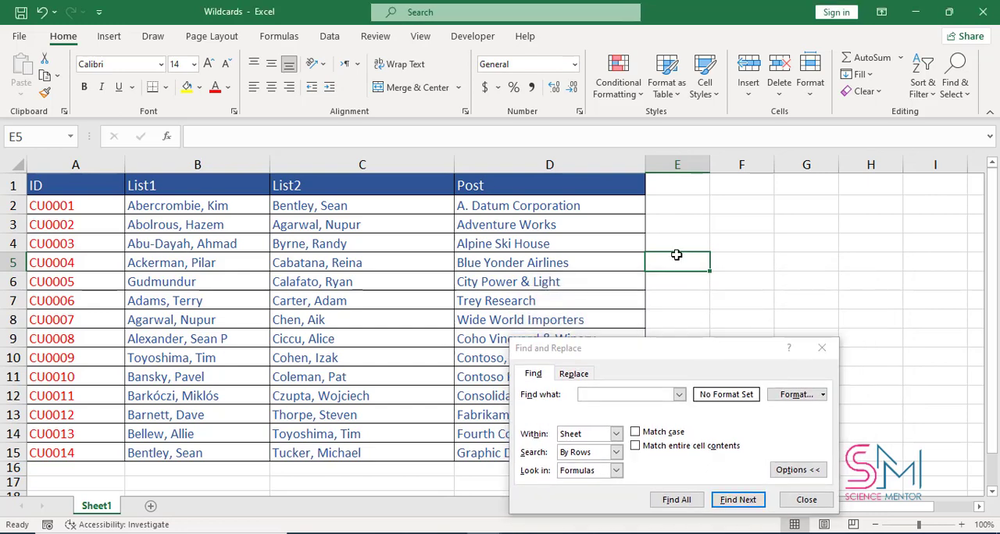
Enter a in cell E2 and b in cell E3 as single-character test entries
left_click(663, 207)
type("a")
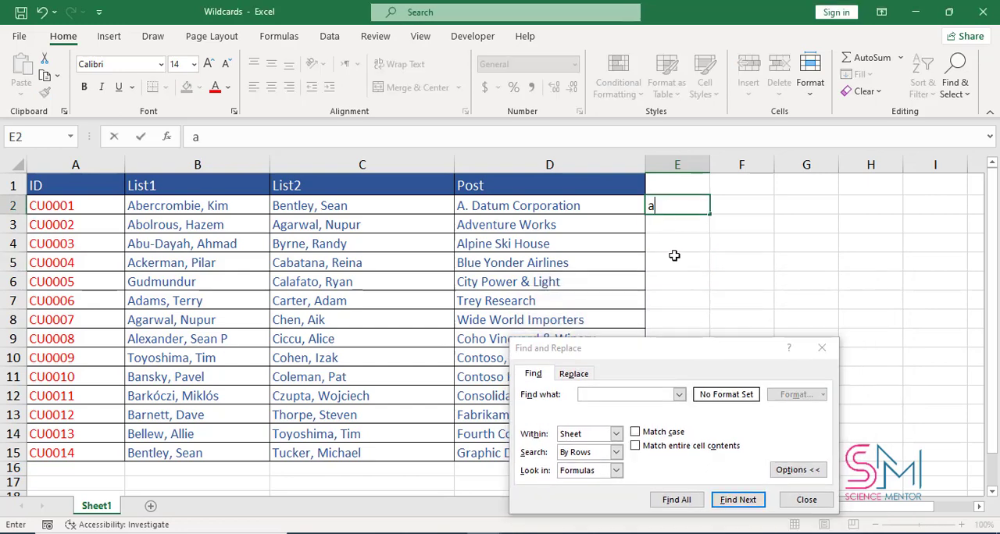
left_click(671, 226)
type("b")
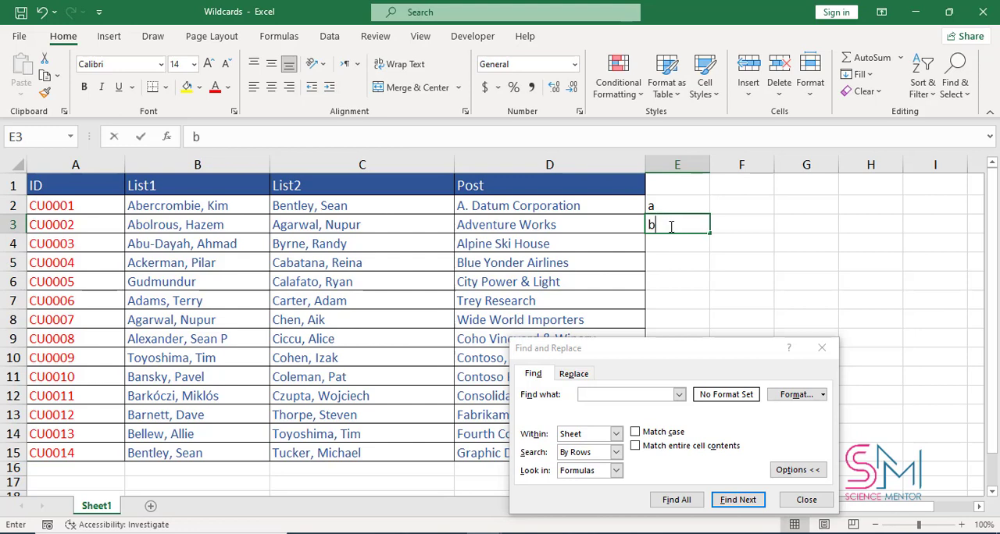
left_click(663, 264)
Find all cells matching the ? wildcard and enlarge the dialog to show more of the results list
left_click(611, 395)
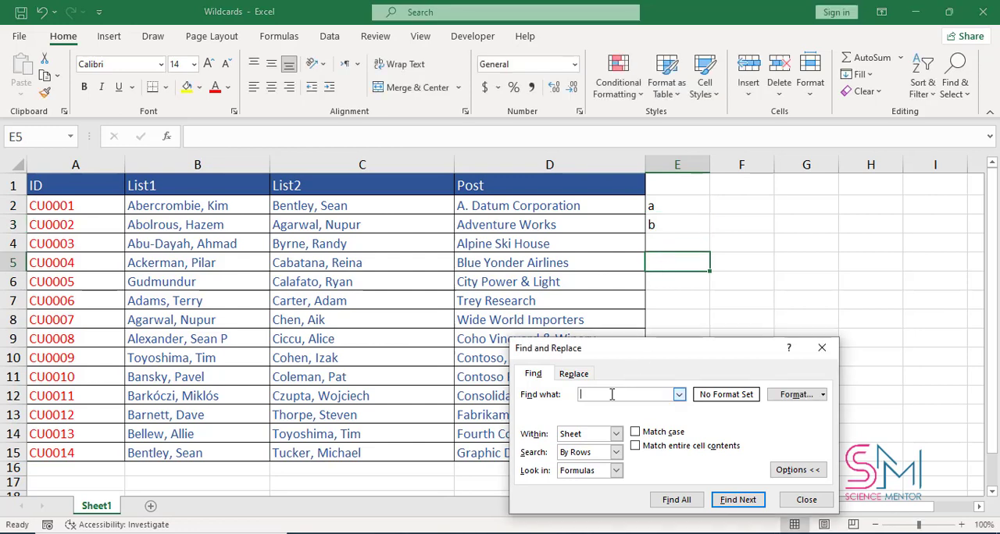
left_click(592, 533)
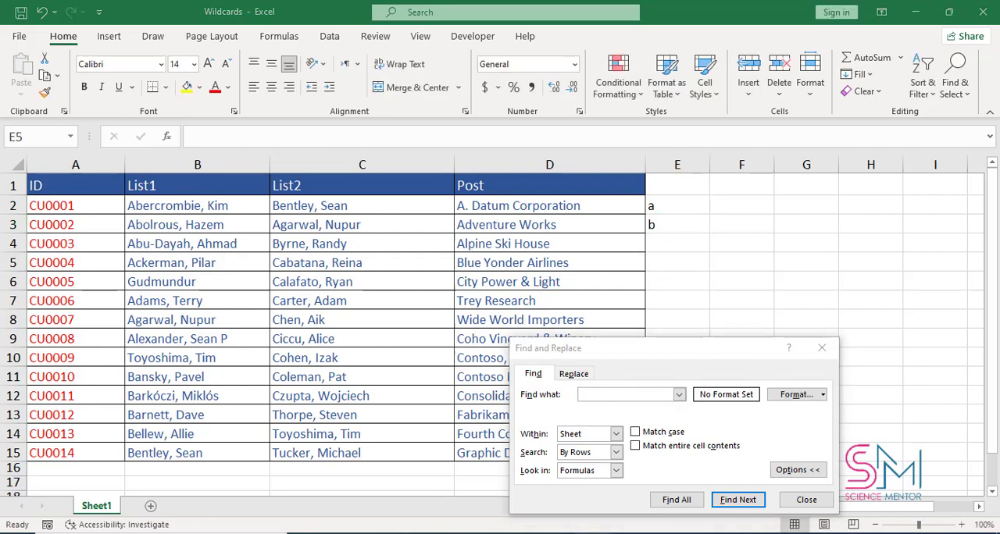
left_click(292, 121)
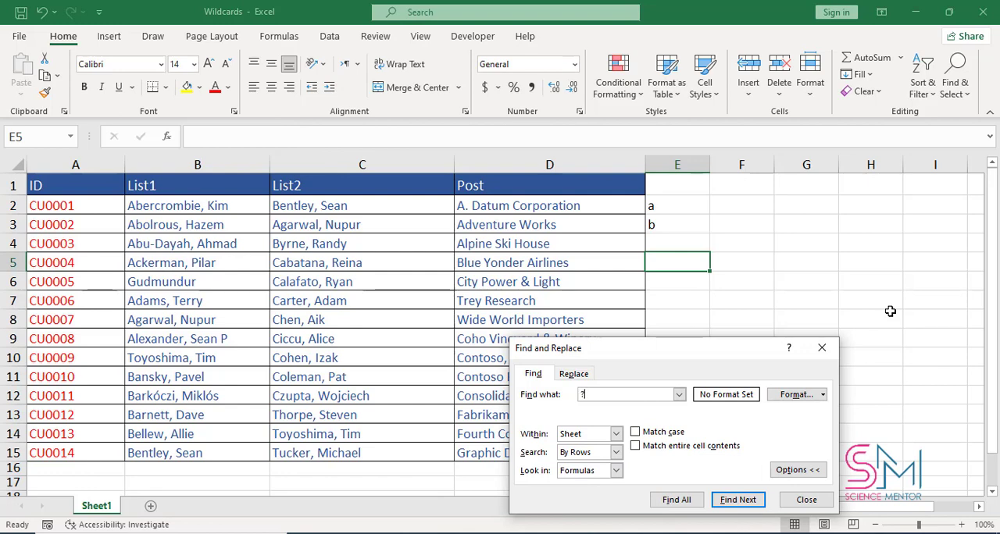
left_click(685, 506)
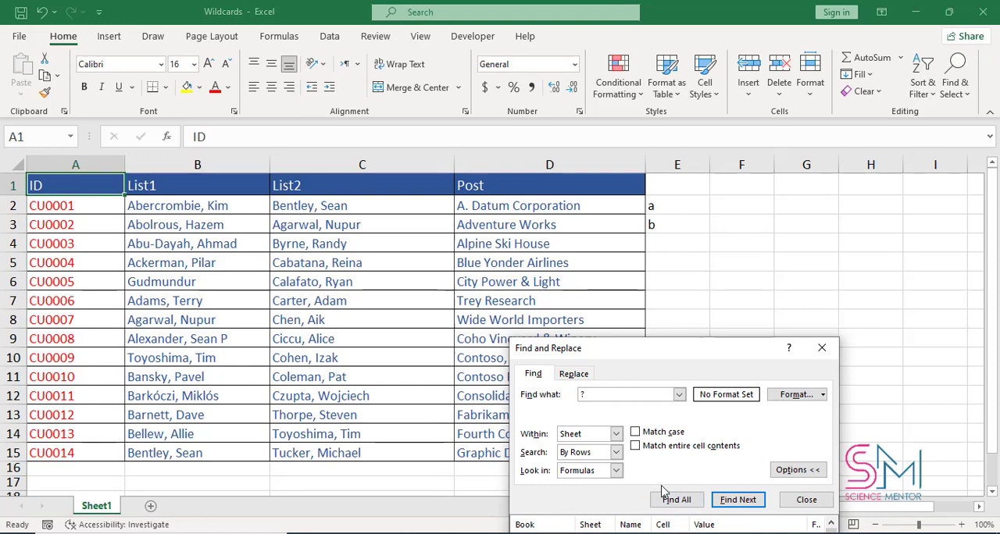
left_click_drag(690, 354, 419, 208)
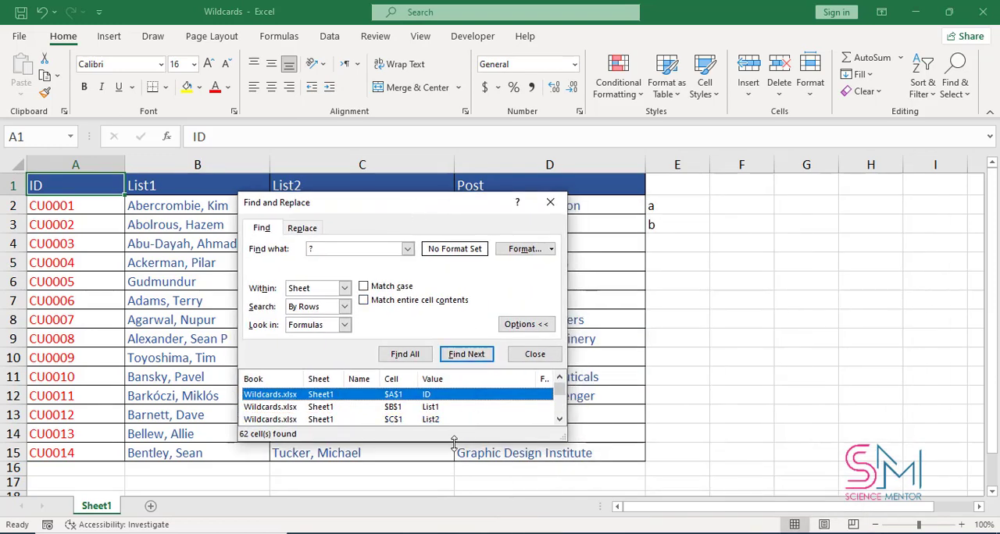
left_click_drag(454, 444, 453, 528)
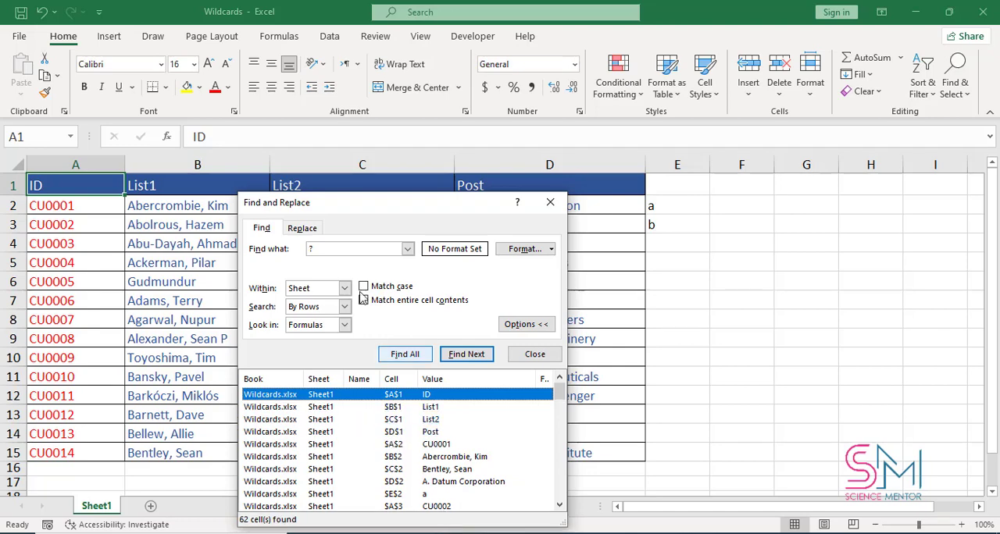
Turn on Match entire cell contents, find all matches for ?, and step through them
left_click(330, 248)
type("?")
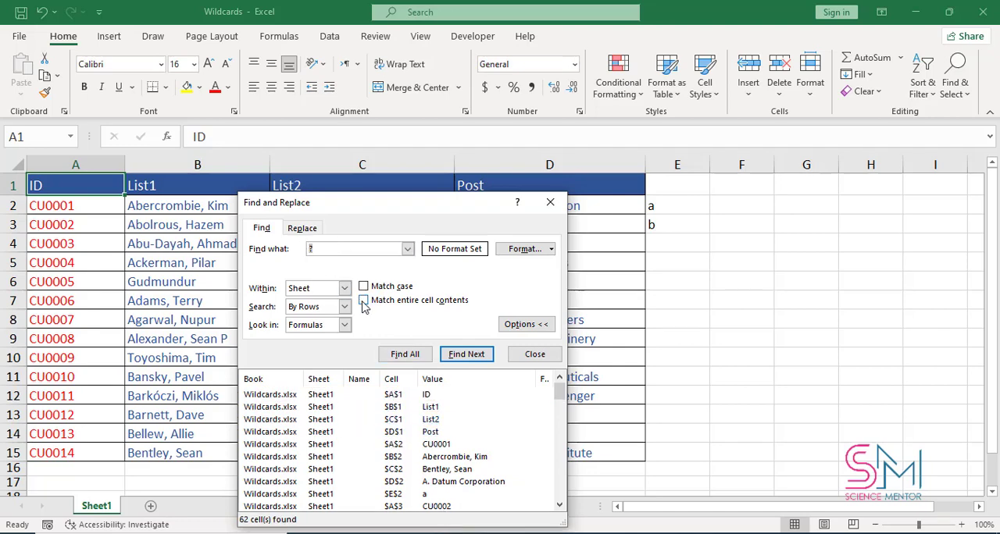
left_click(364, 300)
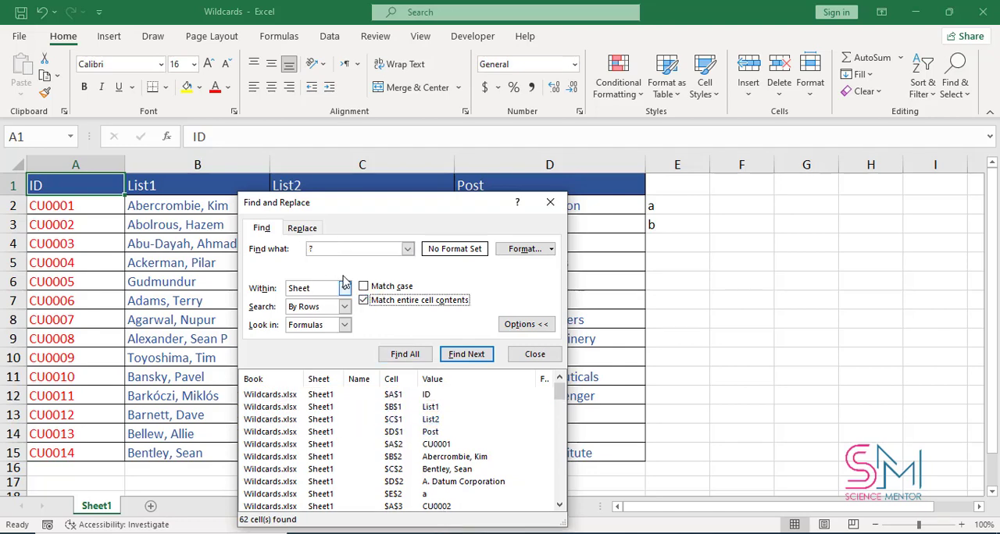
left_click(404, 354)
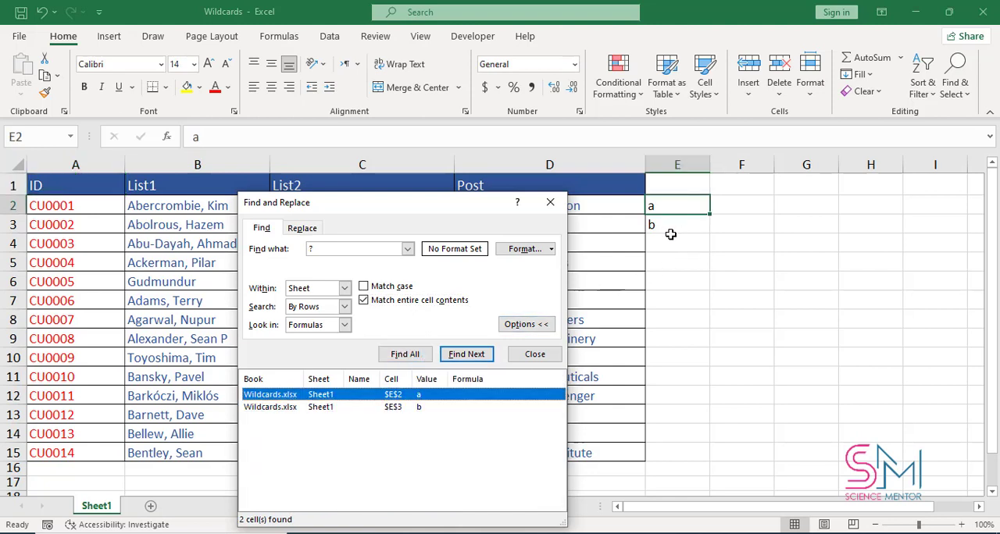
left_click(459, 357)
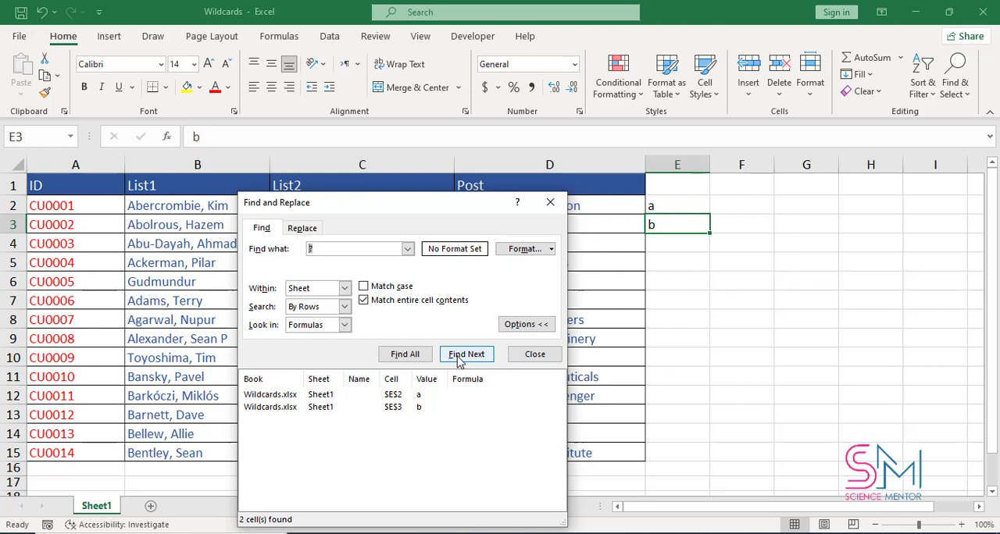
left_click(461, 358)
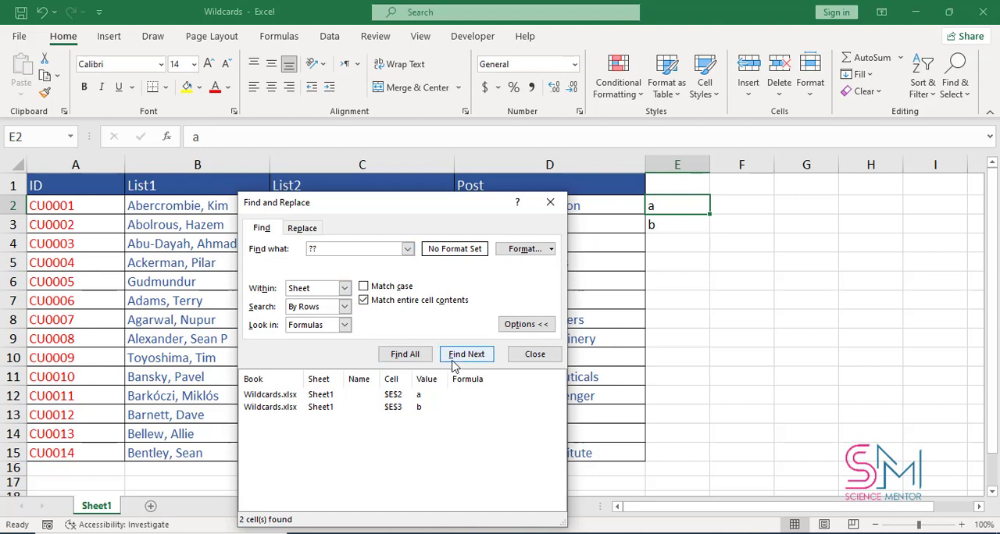
Find all entire-cell matches for ??, then repeat the search with ???
left_click(408, 354)
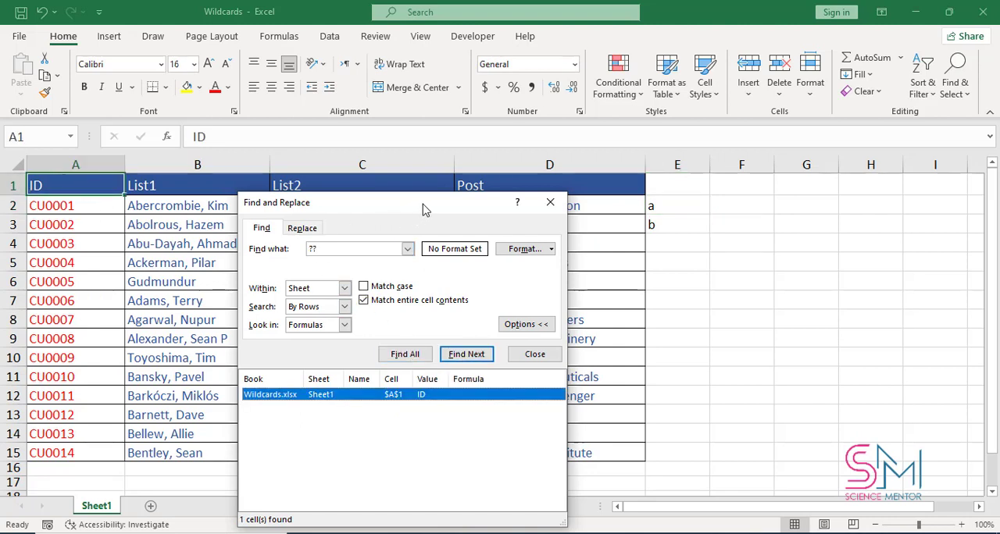
left_click_drag(424, 206, 823, 191)
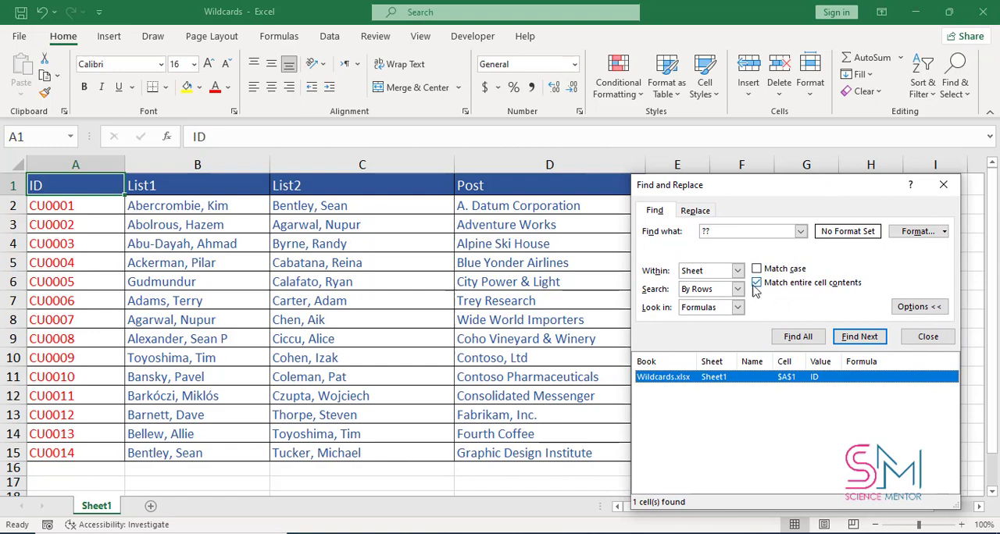
left_click(730, 231)
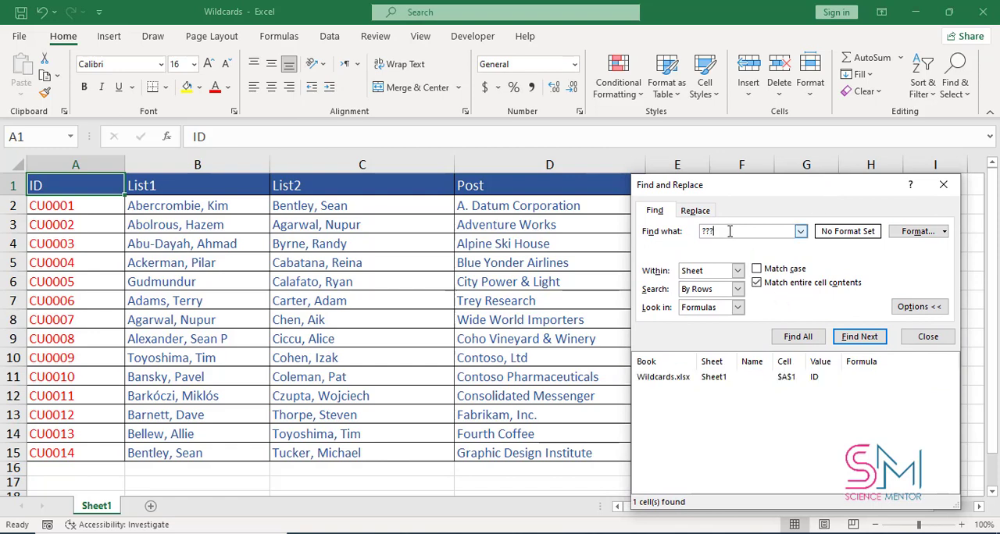
left_click(798, 337)
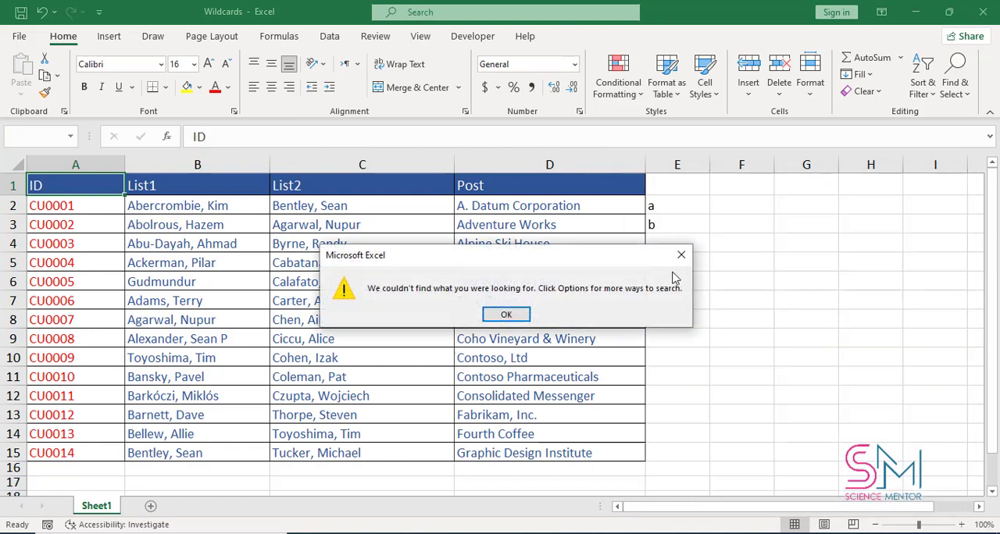
left_click(507, 316)
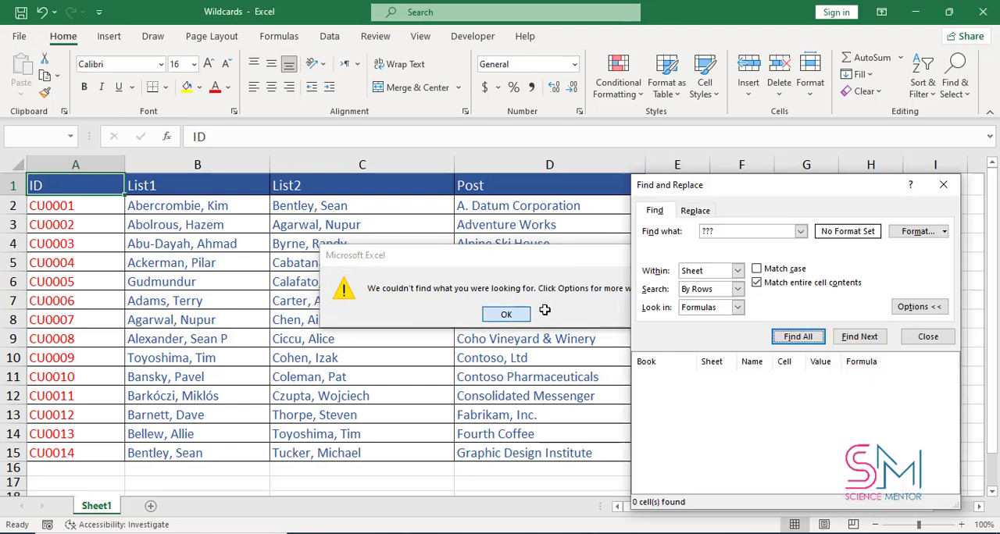
Find all cells containing exactly four characters by searching for ????
left_click(756, 283)
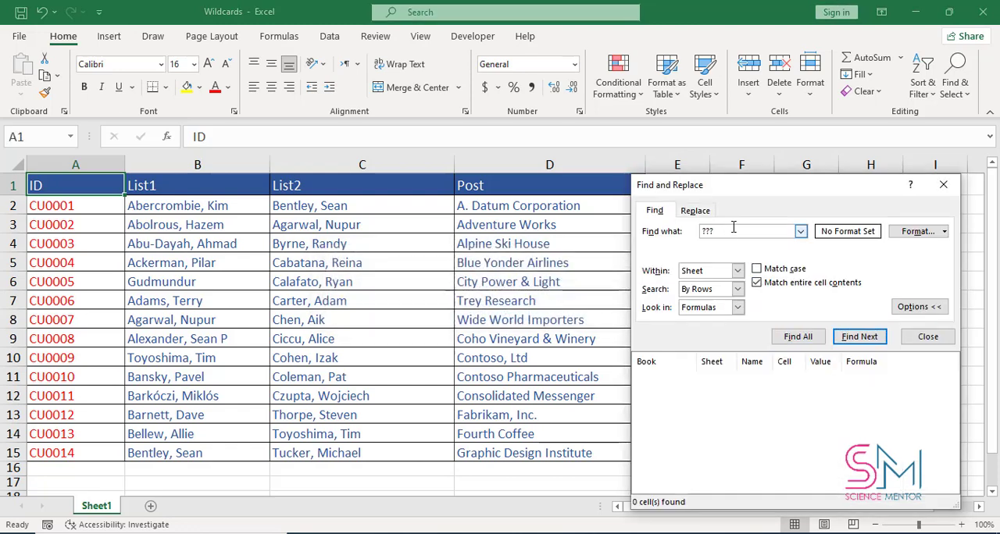
left_click(798, 336)
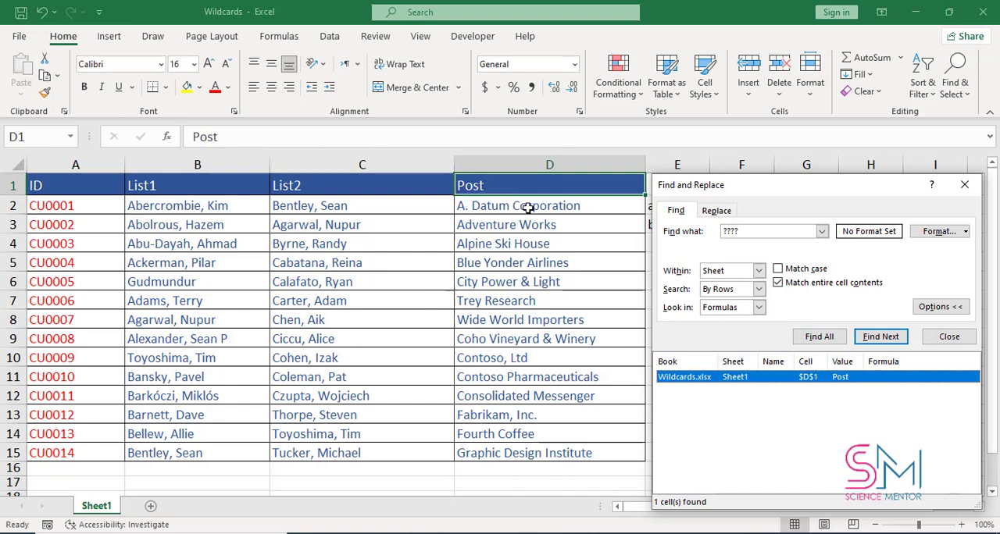
left_click_drag(800, 202, 749, 203)
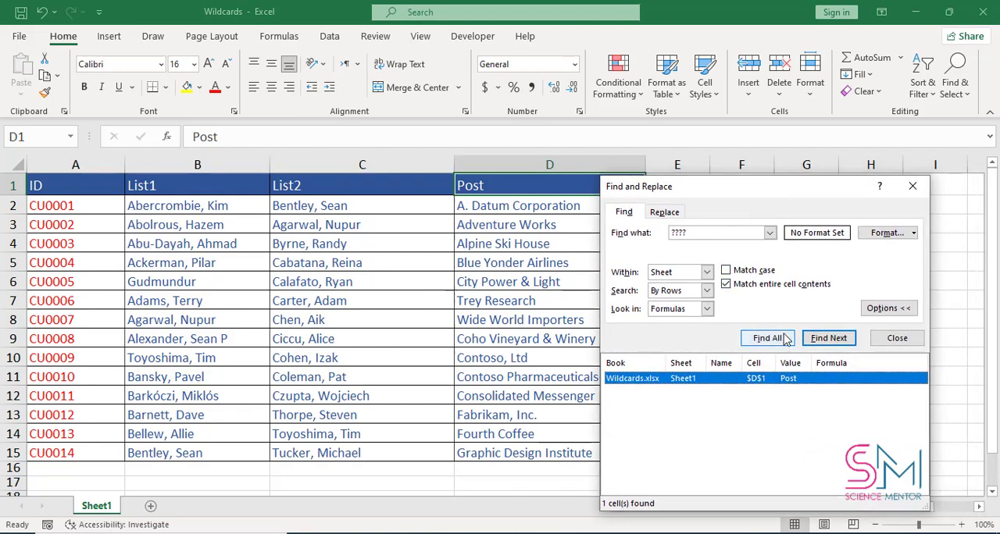
Find all cells matching the * wildcard and look through the results list
left_click(711, 233)
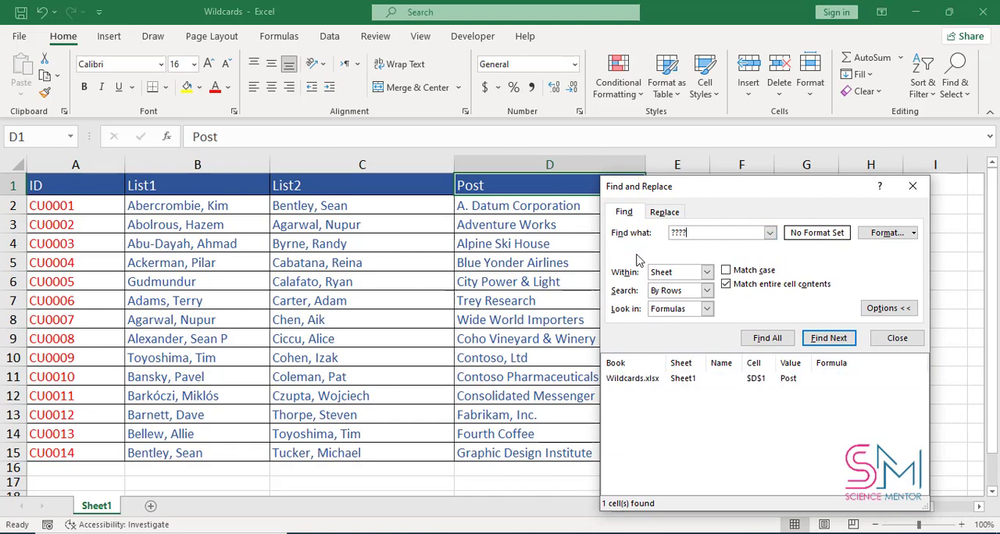
double_click(697, 235)
type("*")
left_click(787, 341)
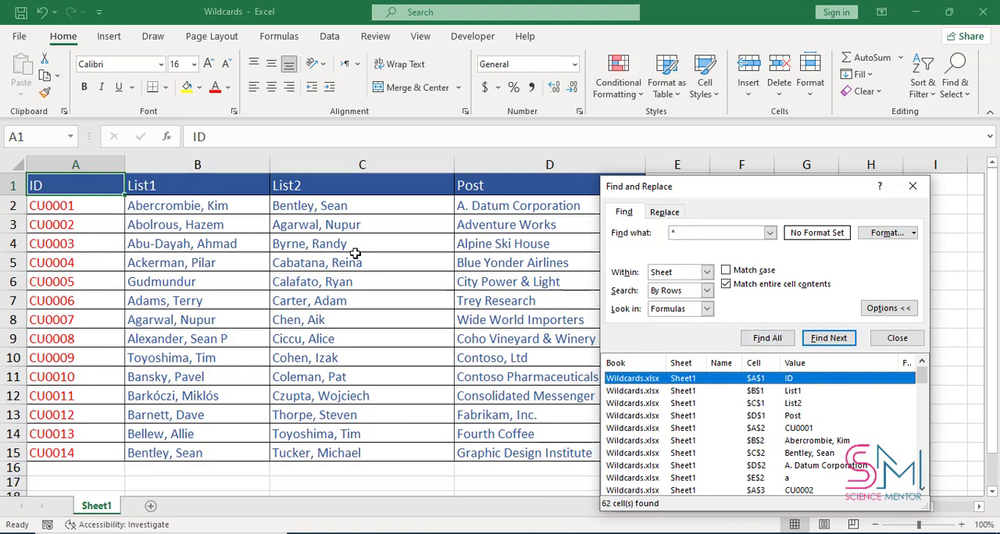
scroll(658, 416, "down", 5)
scroll(659, 417, "down", 8)
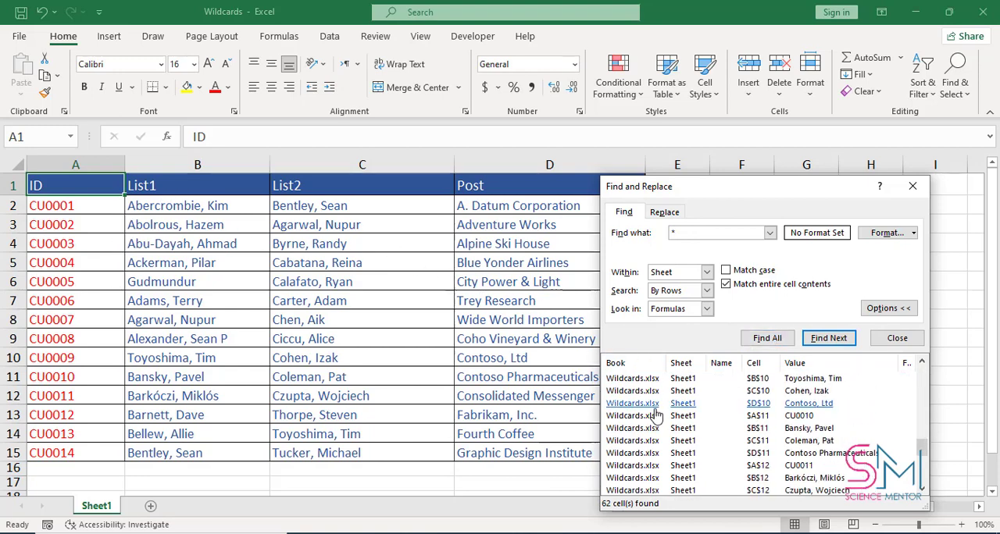
scroll(658, 399, "up", 10)
scroll(658, 397, "up", 3)
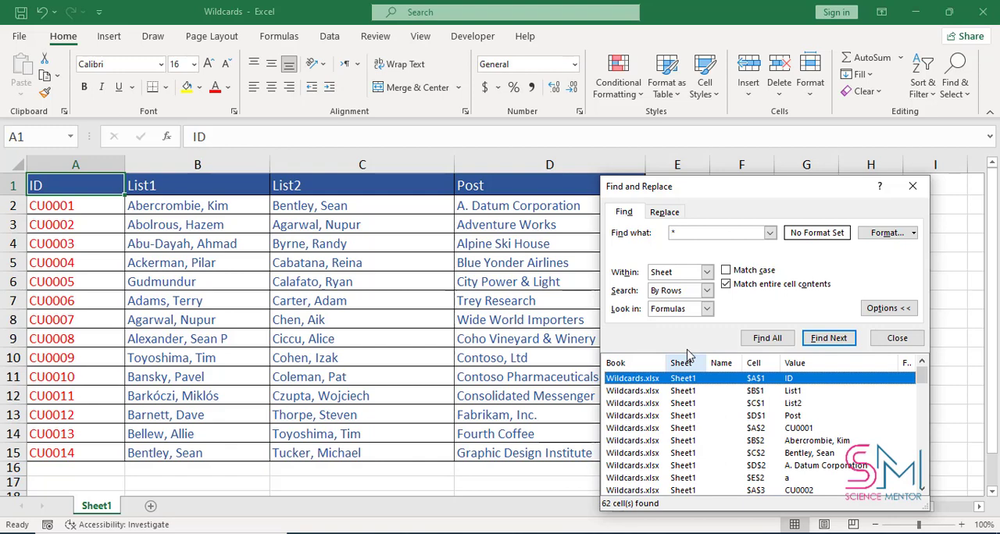
Find all cells beginning with AB using the pattern AB* and step through the matches
left_click(687, 231)
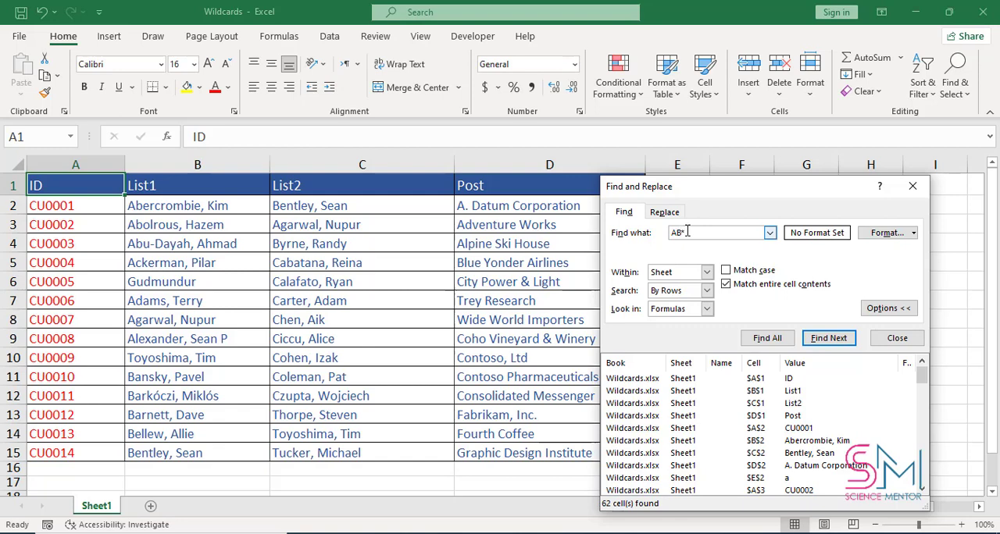
left_click(767, 338)
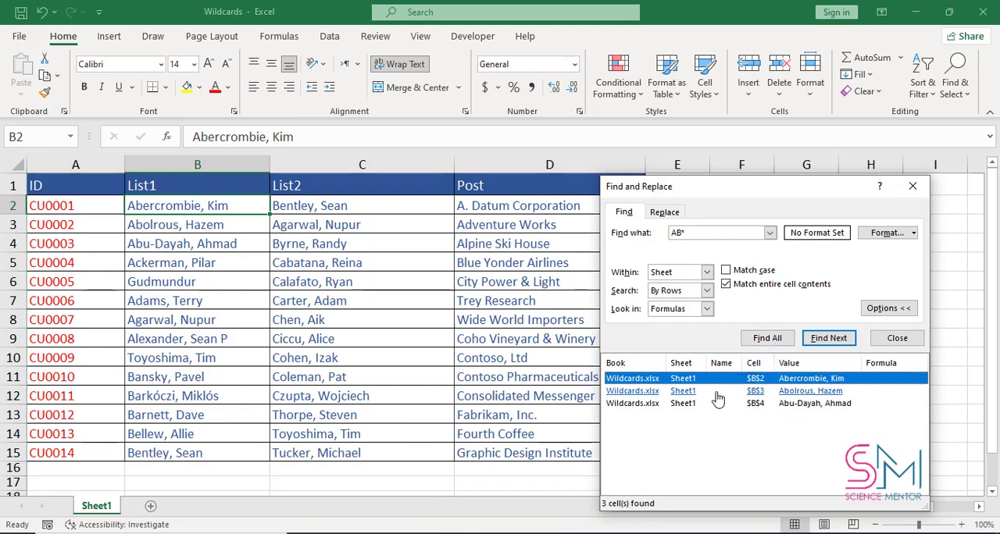
left_click(828, 342)
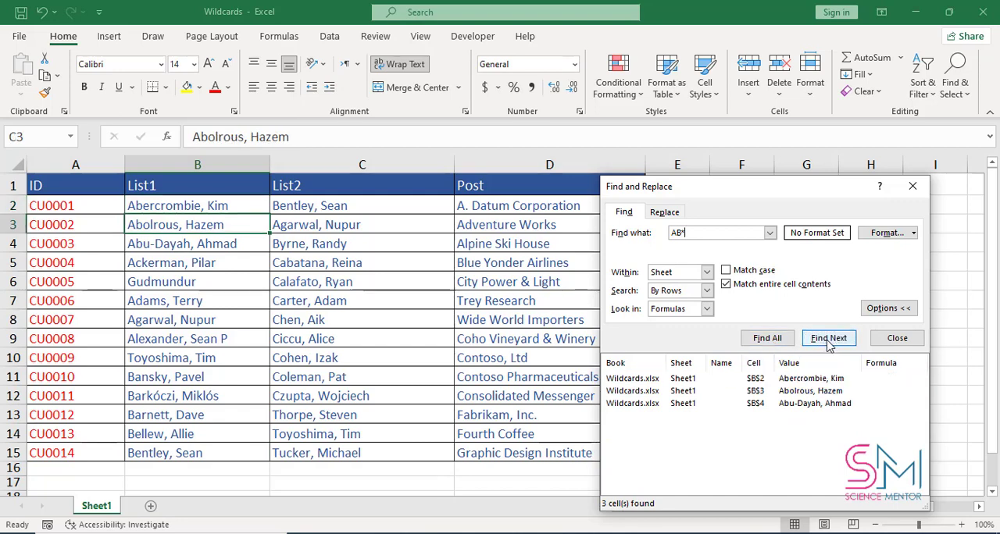
left_click(828, 343)
left_click(828, 342)
left_click(828, 342)
left_click(828, 342)
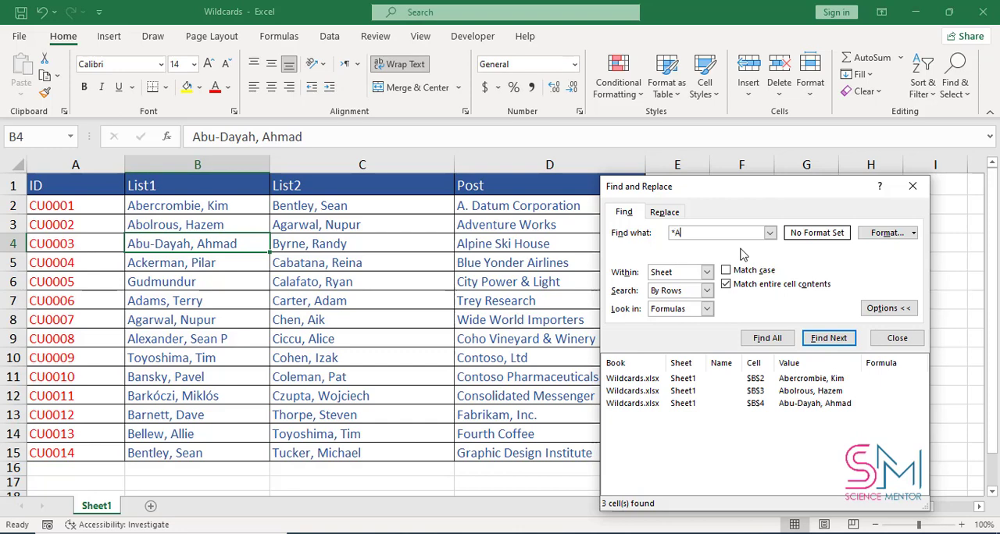
Find all cells ending in AN using the pattern *AN and step through the matches
left_click(770, 339)
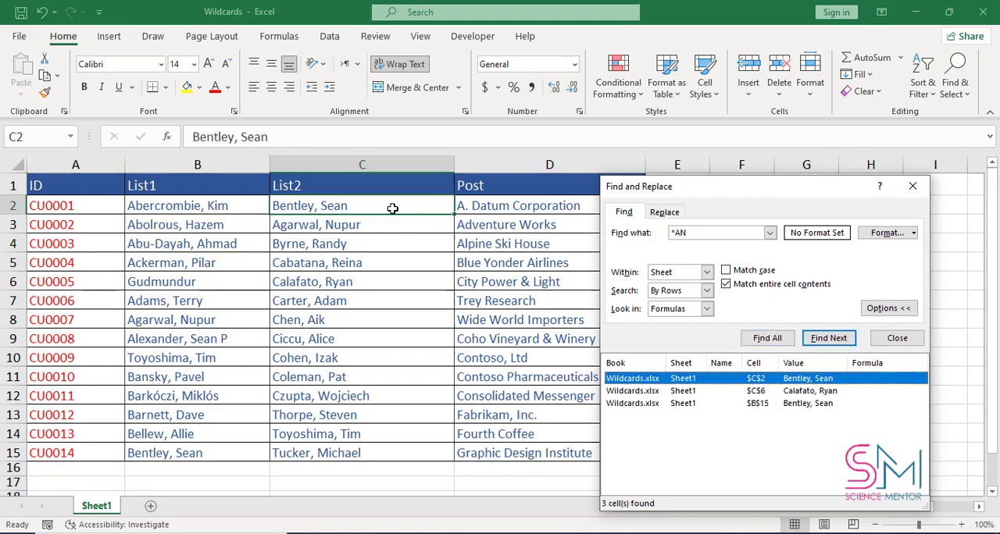
left_click(816, 342)
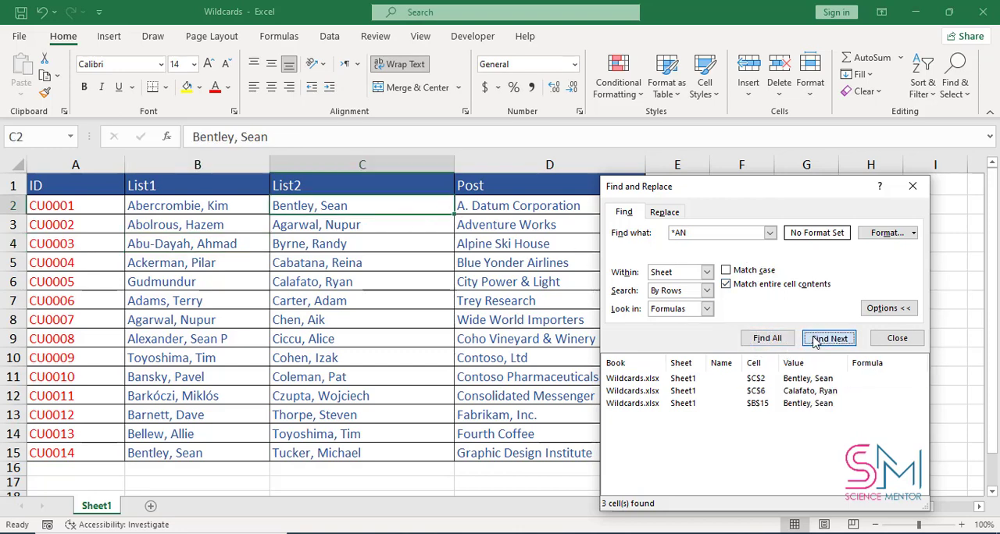
left_click(819, 344)
left_click(819, 343)
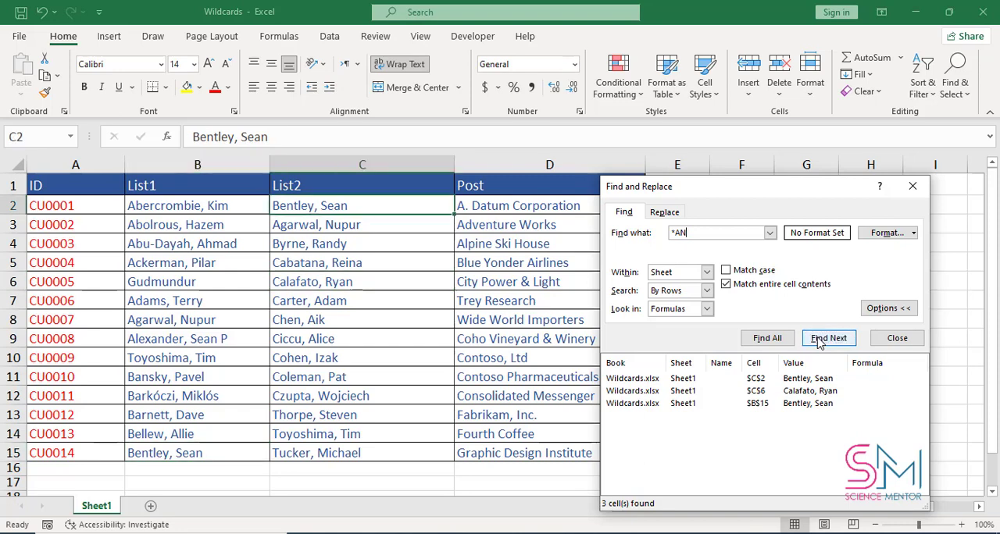
left_click(819, 343)
left_click(818, 344)
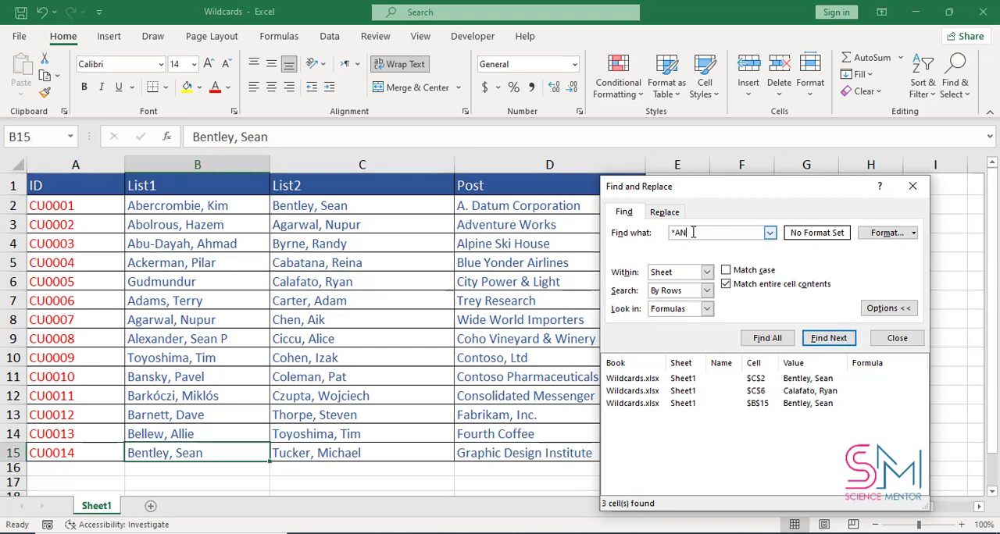
Replace the search pattern with a lone ~, find all matches, and inspect the area around the located cell
left_click_drag(693, 232, 669, 232)
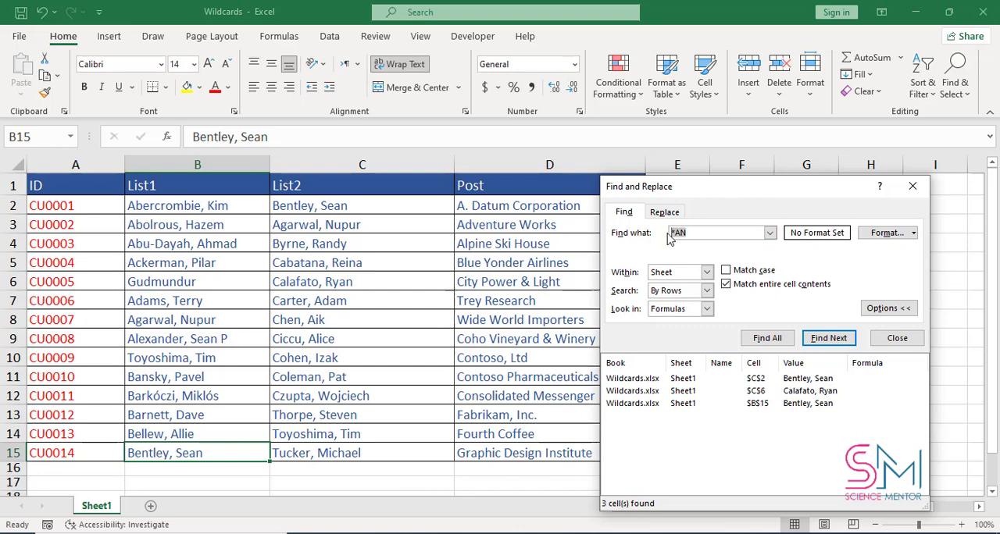
key("BackSpace")
type("~")
left_click(767, 338)
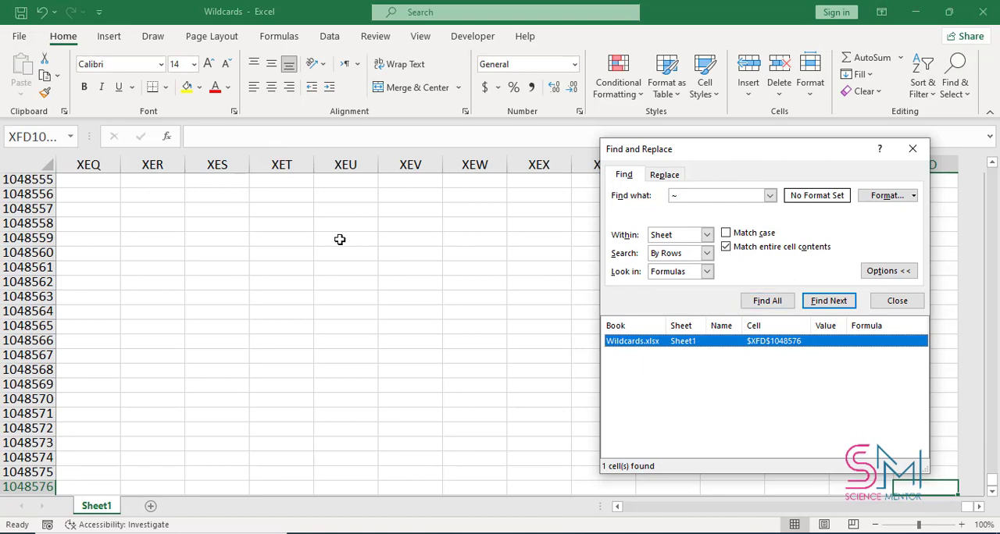
scroll(312, 234, "up", 4)
scroll(257, 238, "down", 5)
scroll(234, 245, "up", 6)
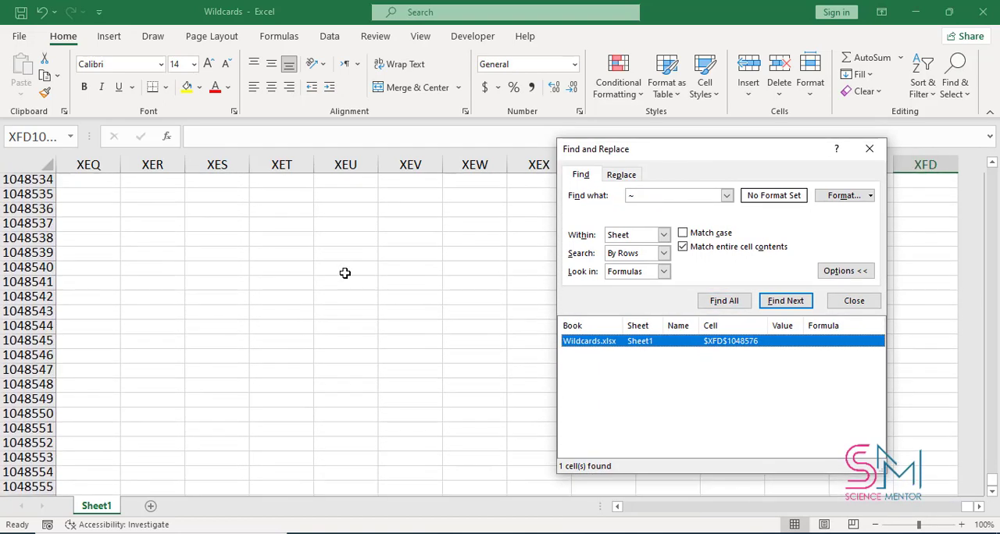
scroll(344, 272, "up", 3)
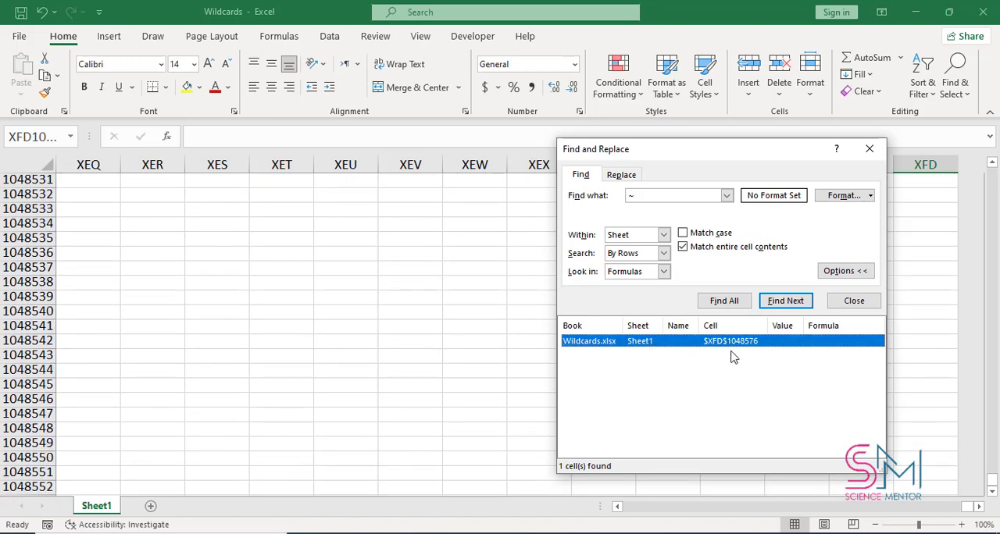
Find all entire-cell matches for the pattern ~ID in the sheet
left_click_drag(993, 488, 994, 160)
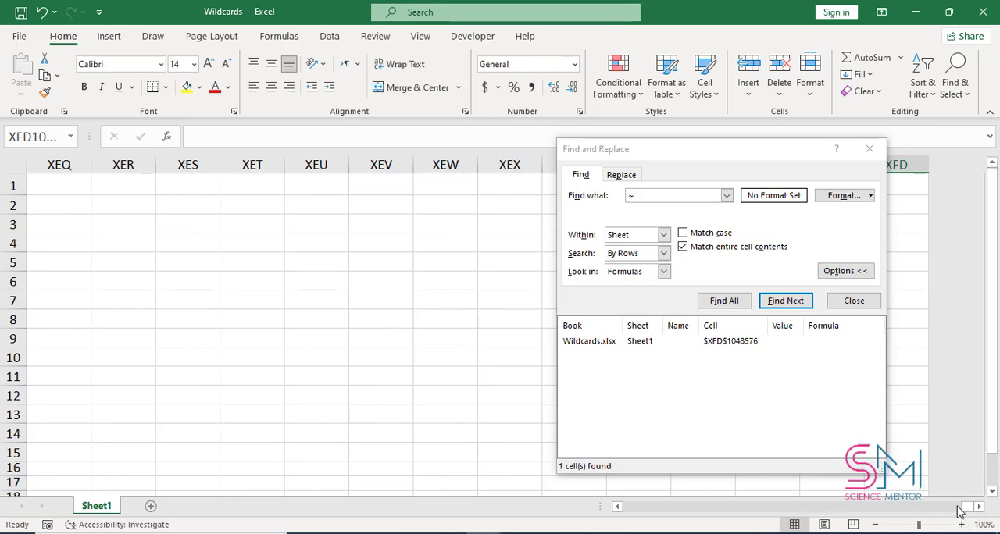
left_click_drag(969, 508, 560, 527)
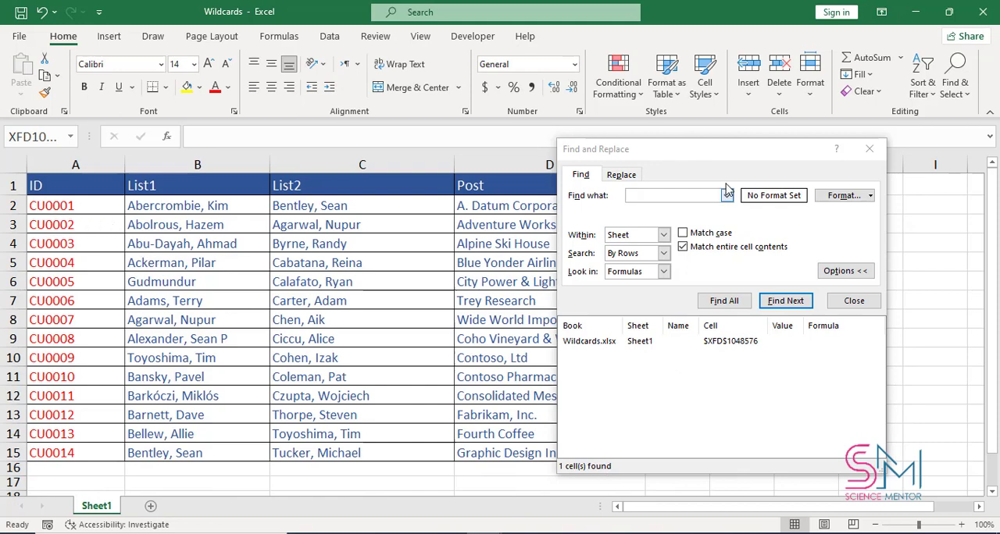
left_click(661, 196)
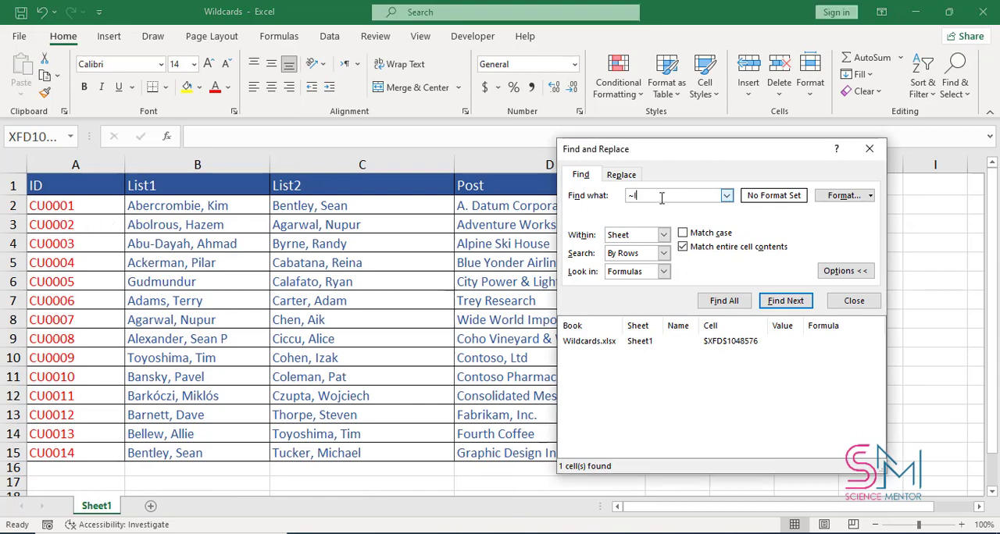
left_click(725, 302)
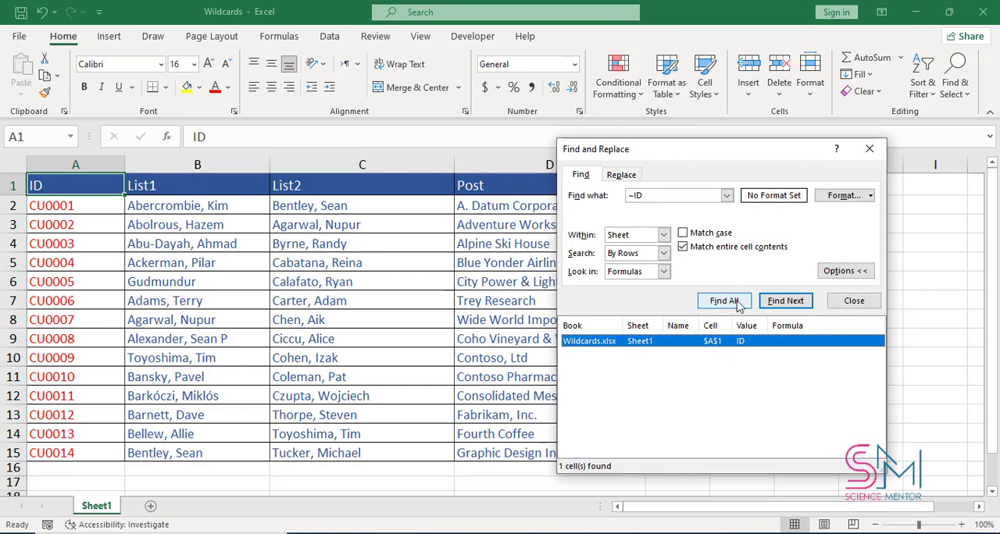
Find all cells containing Ai anywhere using the pattern *Ai*, step through the matches, and close the search
left_click(635, 194)
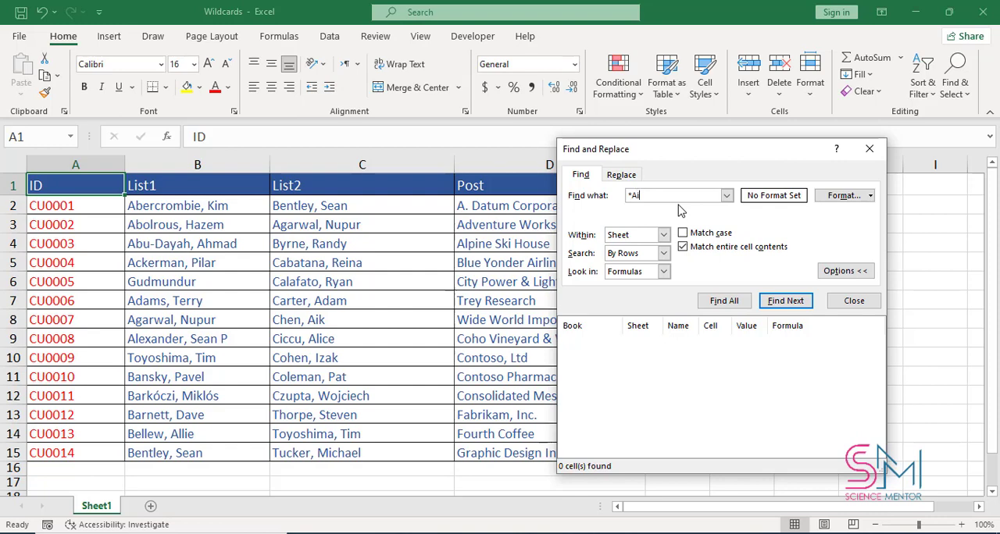
left_click(725, 303)
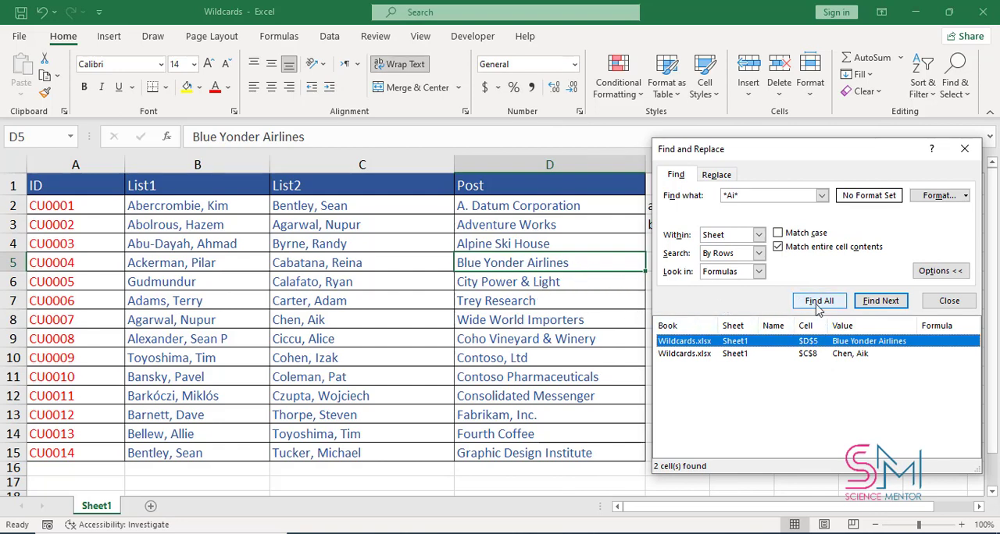
left_click(874, 305)
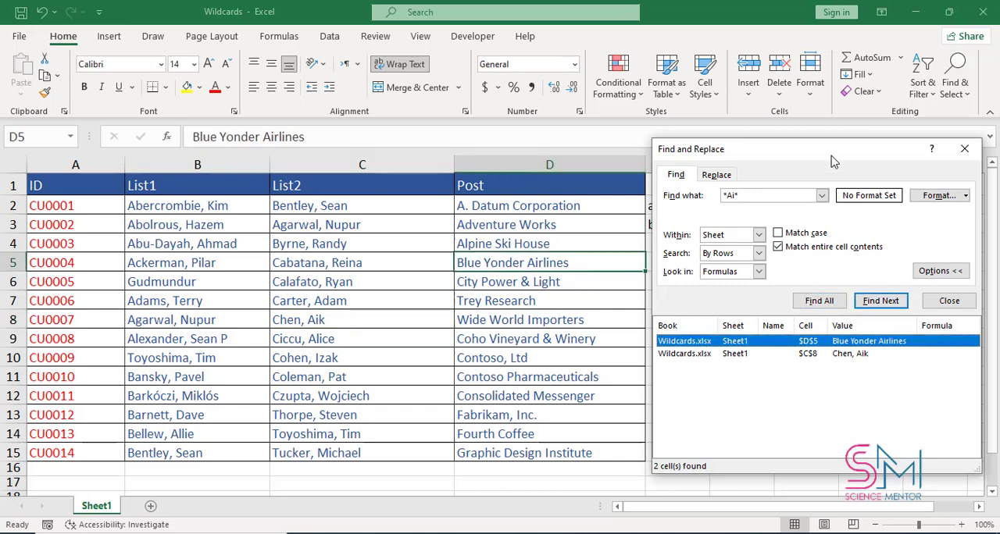
left_click_drag(832, 156, 735, 168)
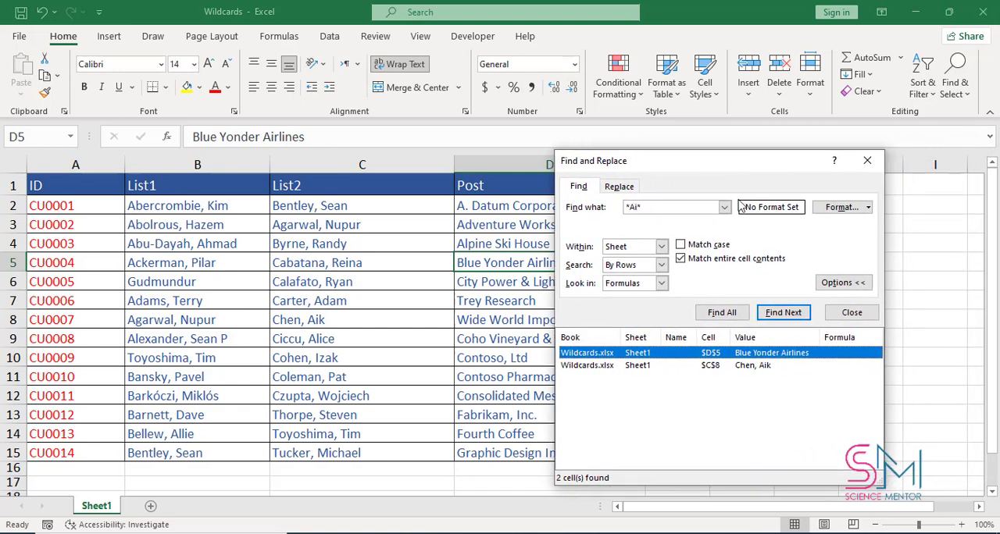
left_click(855, 314)
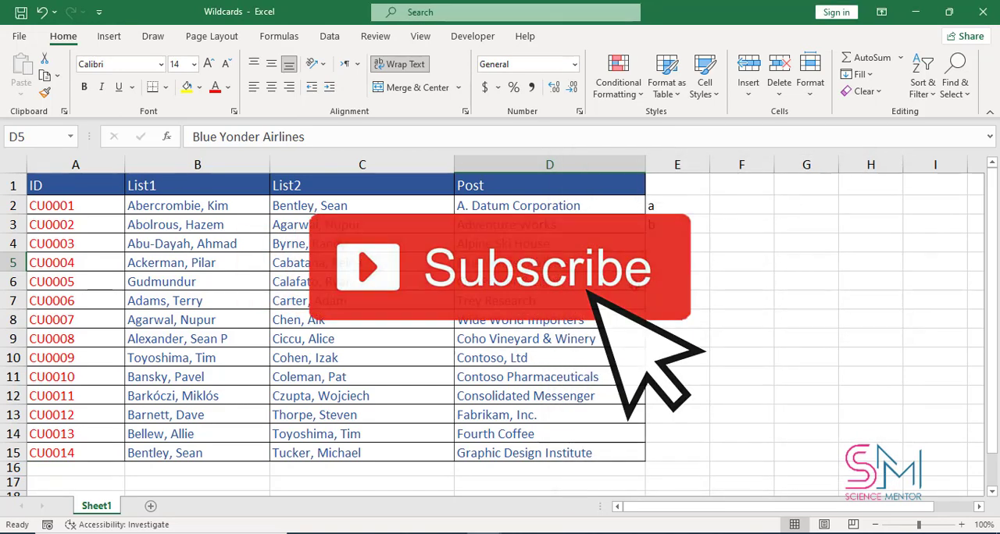